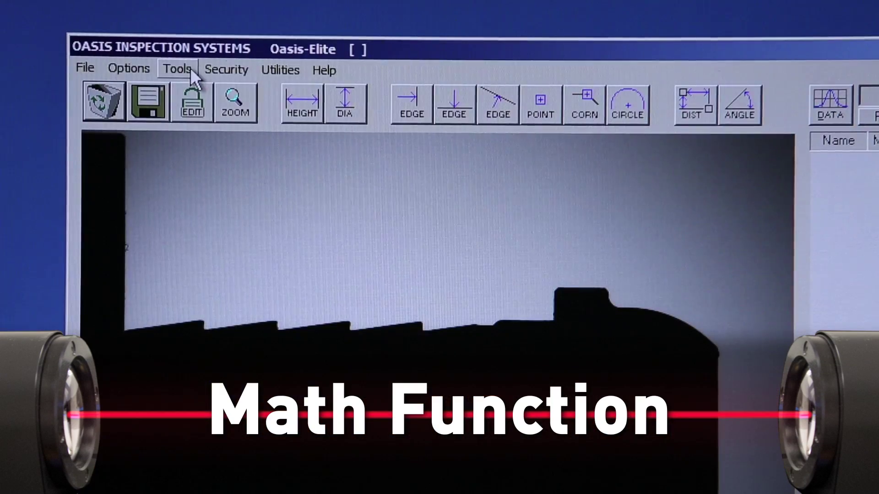
# Step: Look through the Tools menu's additional inspection tools to find the Math option
pyautogui.click(188, 62)
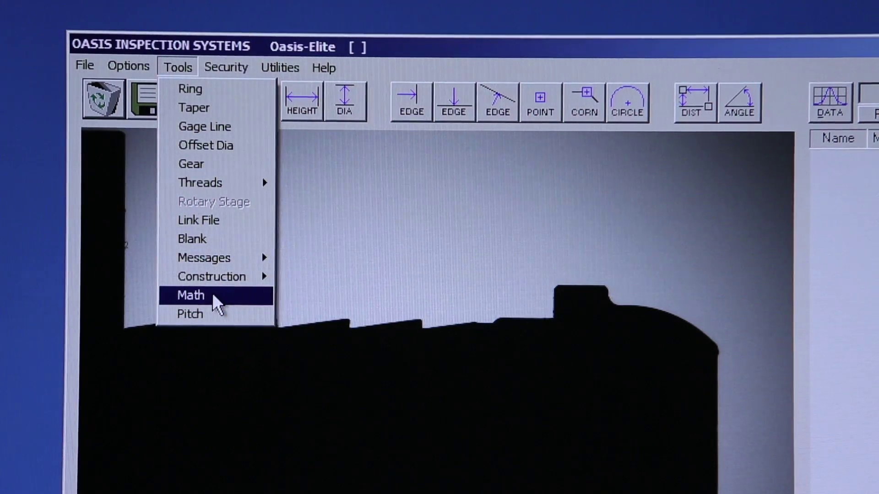
pyautogui.click(355, 179)
# Step: Draw an EDGE box on the collar, convert it to DIA, and stretch it to read 0.7191
pyautogui.click(453, 104)
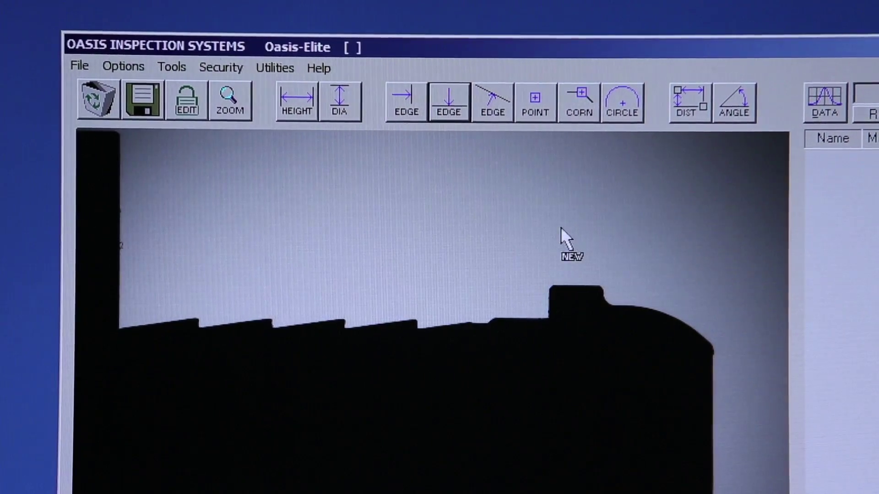
pyautogui.moveTo(569, 228); pyautogui.dragTo(587, 380)
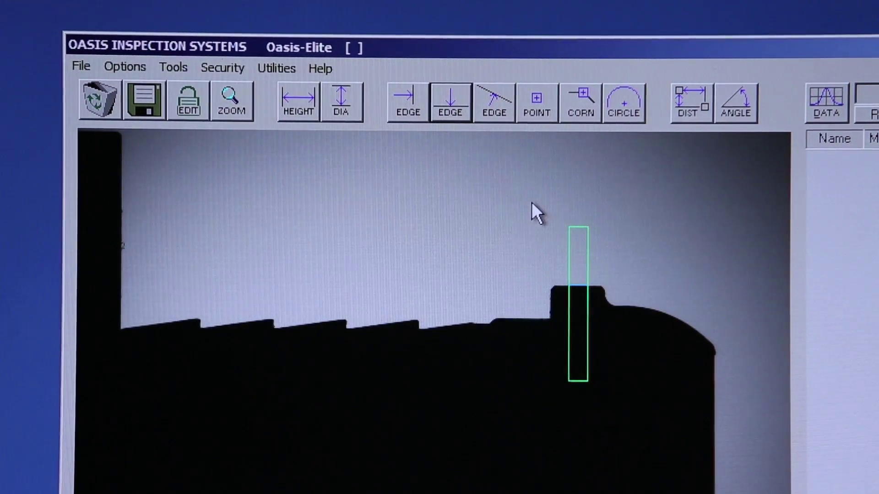
pyautogui.click(353, 107)
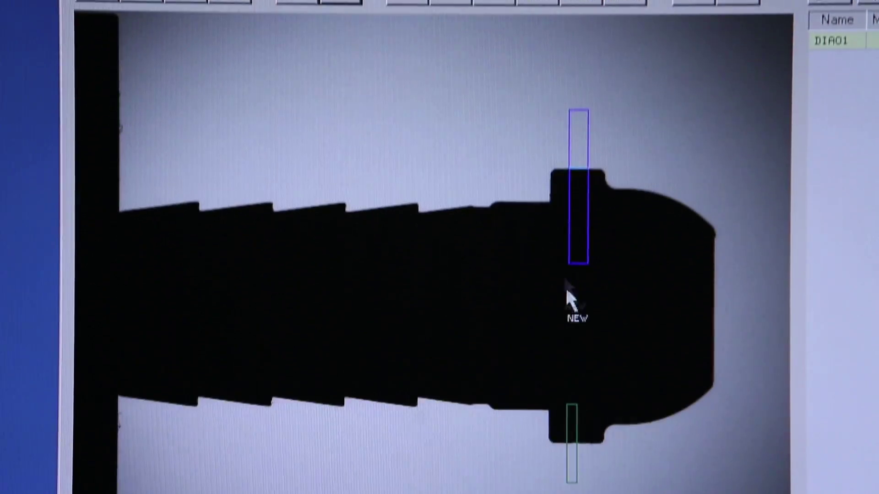
pyautogui.moveTo(566, 288); pyautogui.dragTo(575, 46)
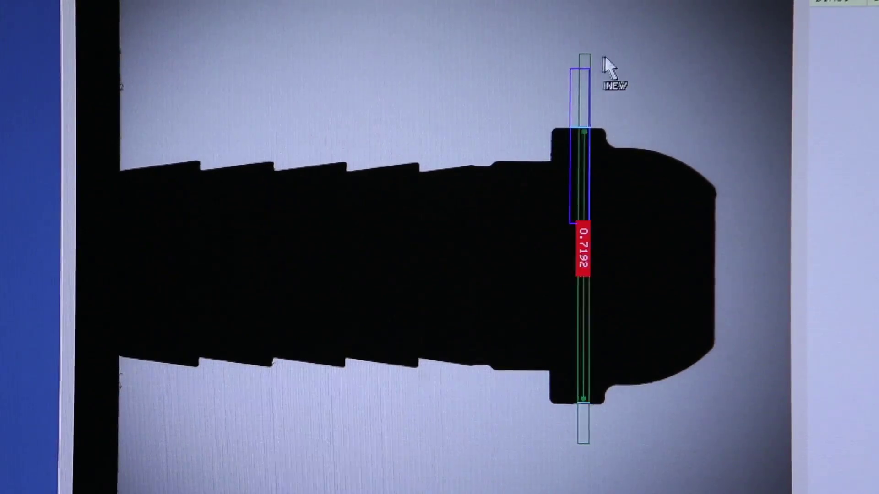
pyautogui.moveTo(585, 49); pyautogui.dragTo(604, 63)
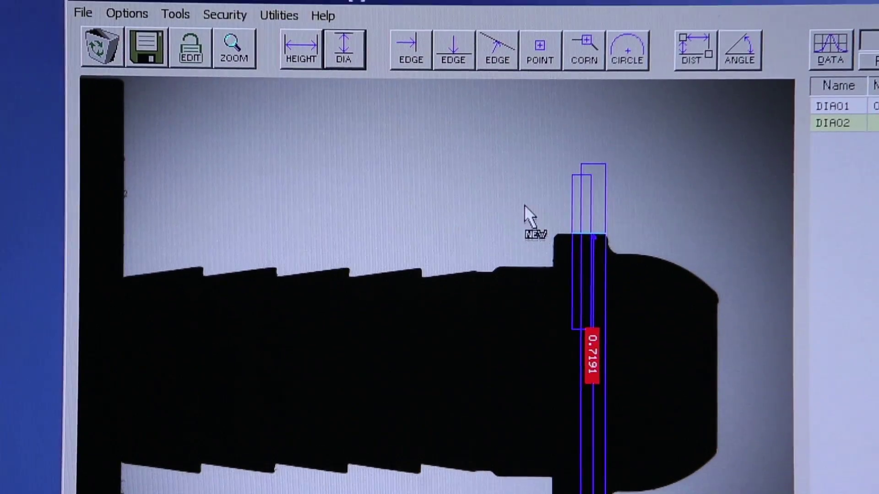
# Step: Add a 0.5464 shank diameter and the 0.3597 DIST01 center distance beside the head
pyautogui.moveTo(523, 196); pyautogui.dragTo(533, 480)
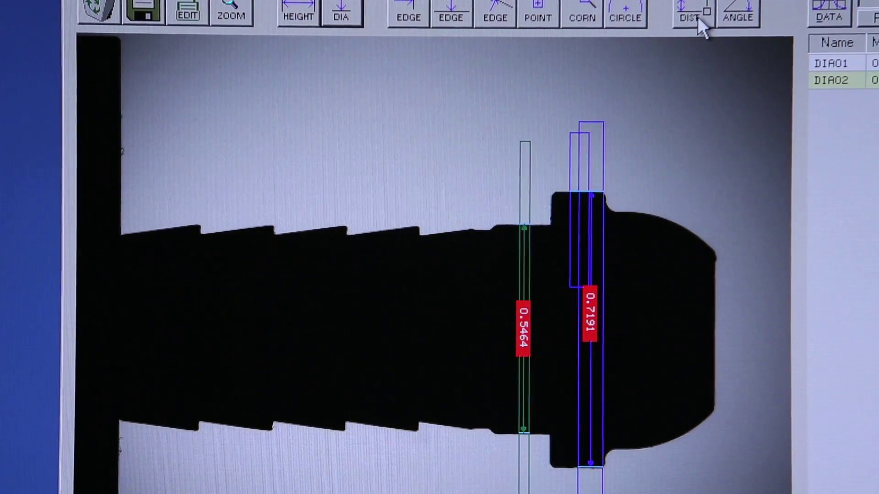
pyautogui.click(699, 22)
pyautogui.click(574, 141)
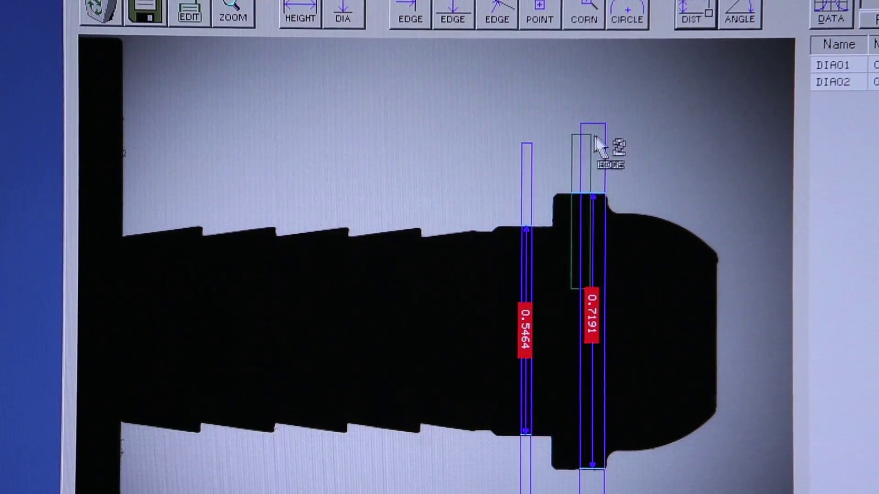
pyautogui.click(601, 134)
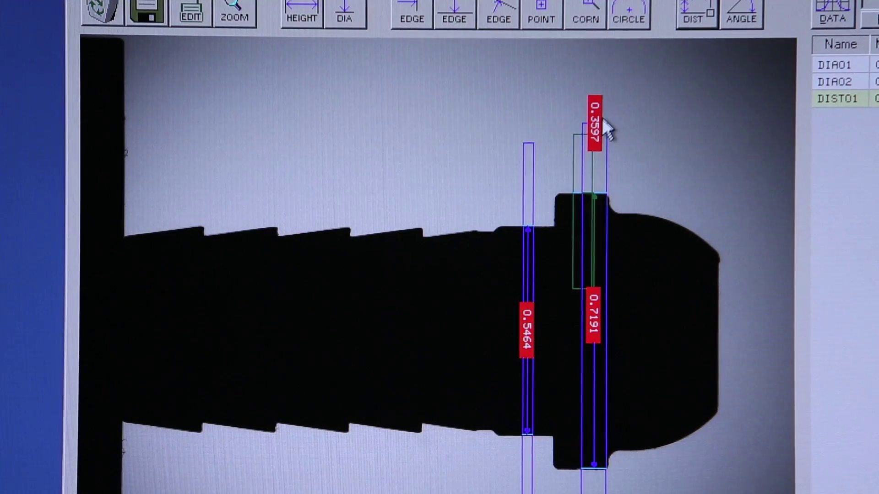
pyautogui.click(610, 141)
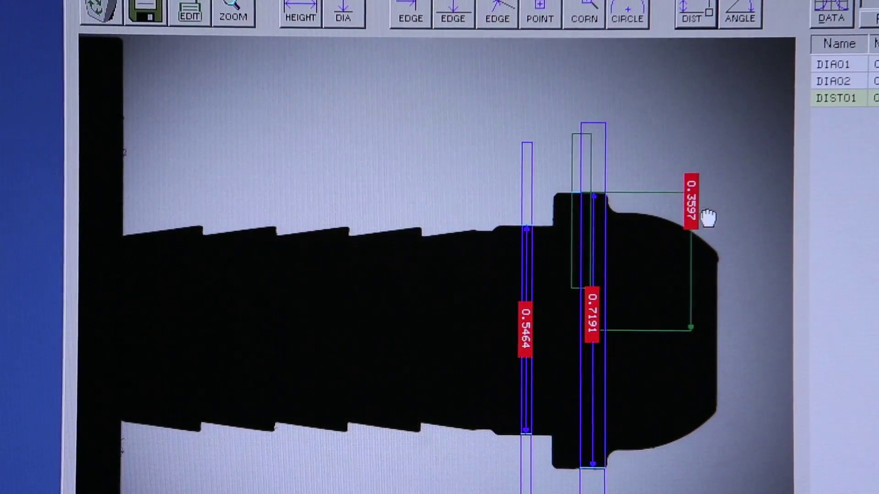
# Step: Add the 0.3600 DIST02 center distance beside the shank
pyautogui.click(707, 17)
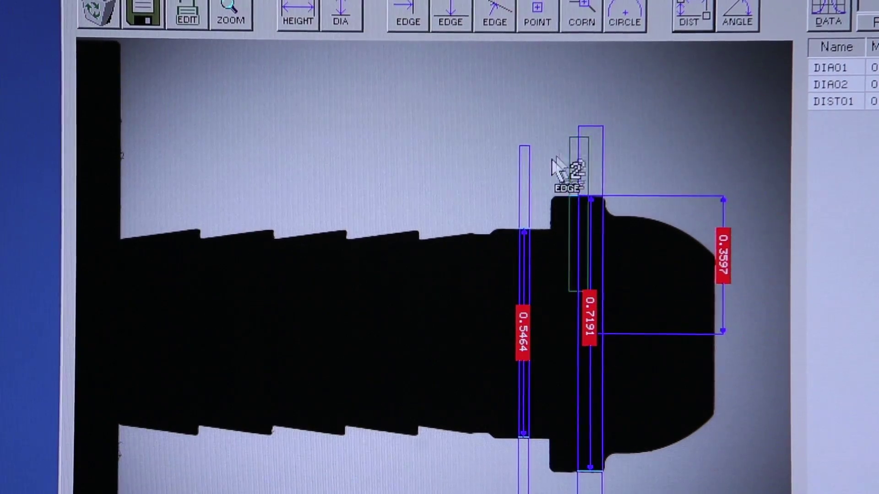
pyautogui.click(519, 182)
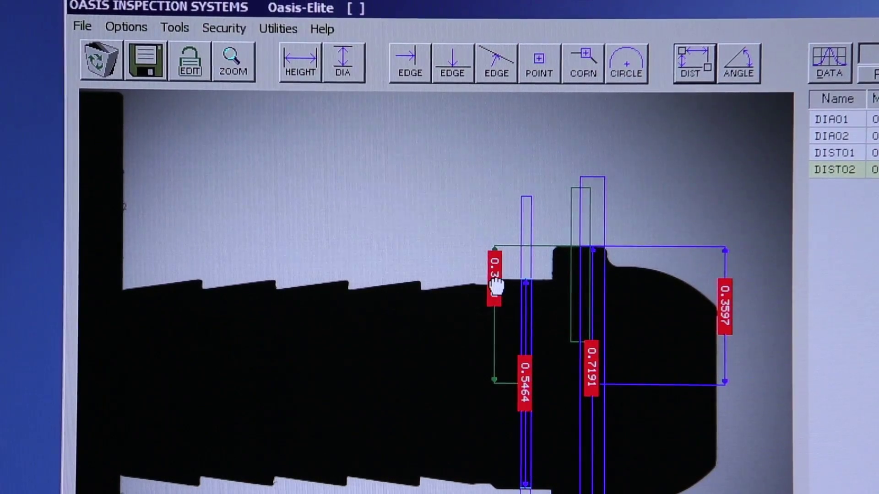
pyautogui.click(504, 289)
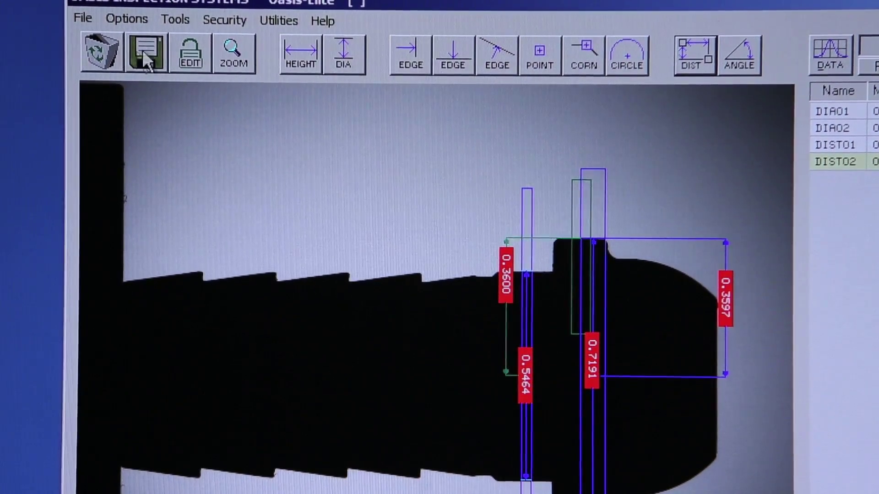
# Step: Create MATH01 with Argument 1 DIST01, Oper '-', and Argument 2 DIST02
pyautogui.click(173, 25)
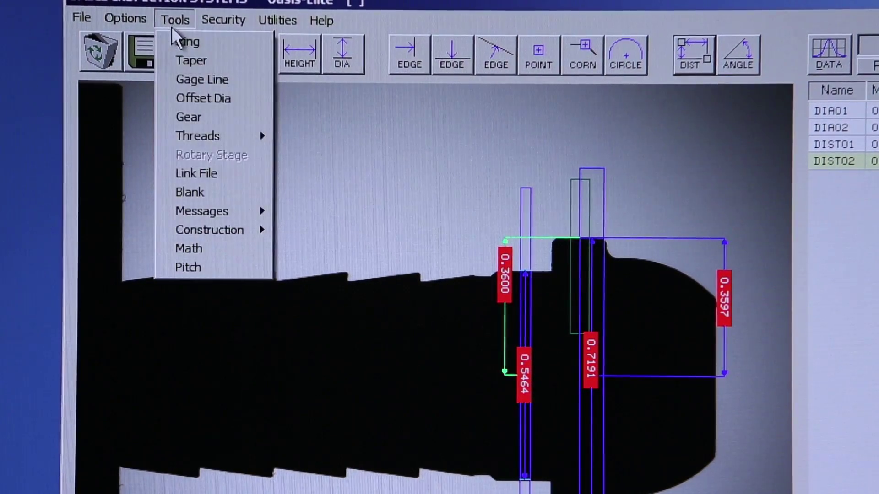
pyautogui.click(226, 249)
pyautogui.moveTo(587, 252); pyautogui.dragTo(756, 43)
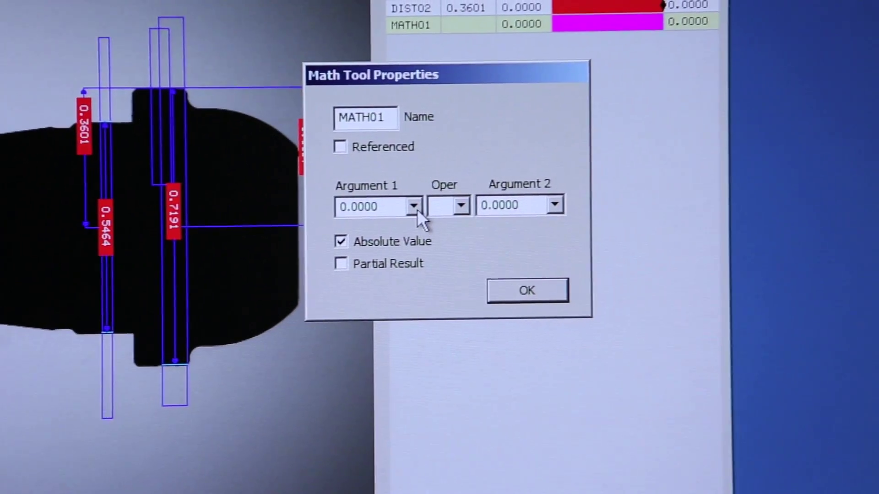
pyautogui.click(388, 210)
pyautogui.click(347, 260)
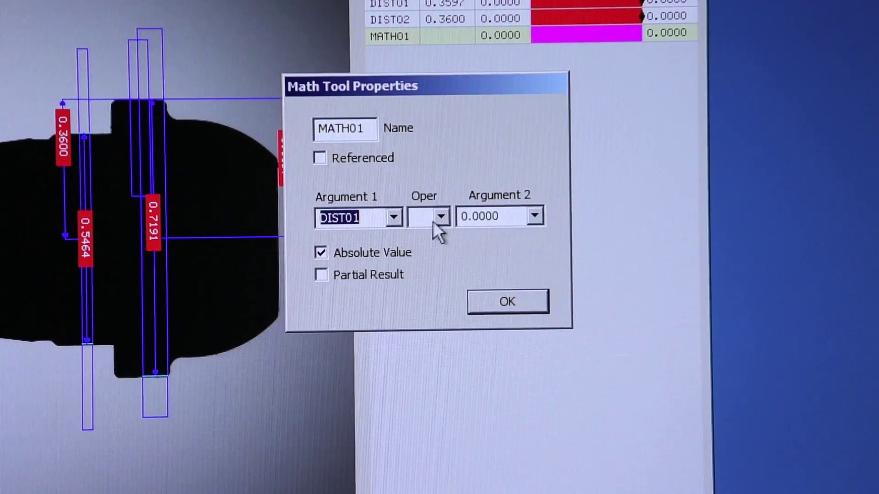
pyautogui.click(437, 210)
pyautogui.click(425, 251)
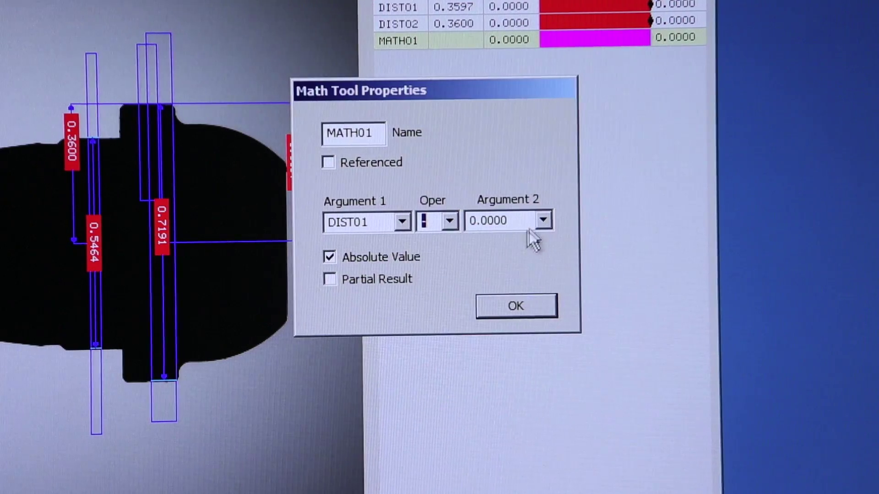
pyautogui.click(547, 222)
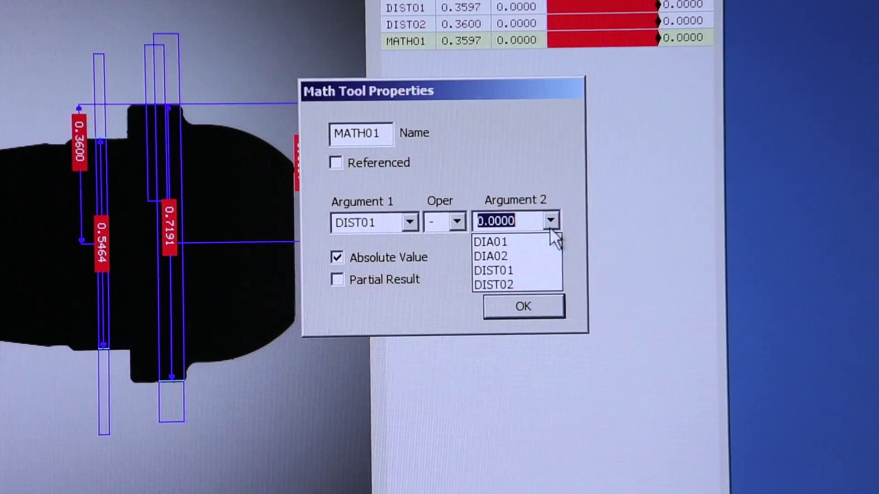
pyautogui.click(514, 283)
# Step: Confirm MATH01 and set its tolerance USL to 0.0050
pyautogui.click(519, 309)
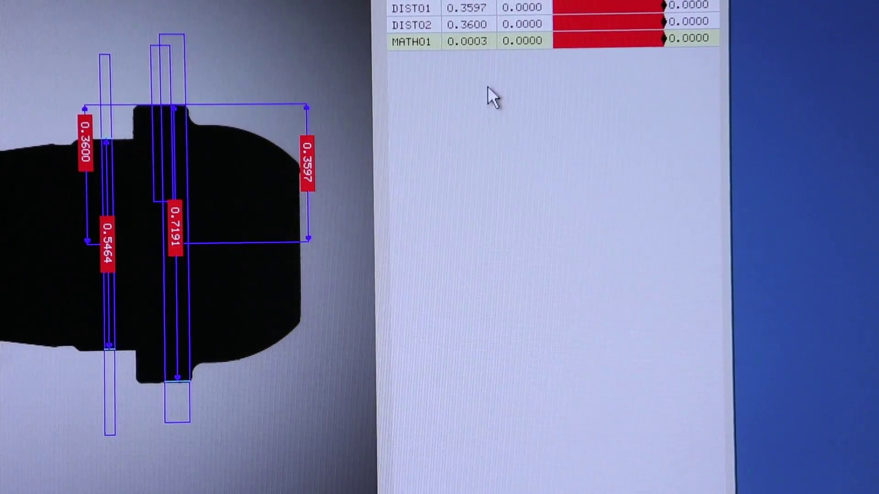
pyautogui.rightClick(500, 47)
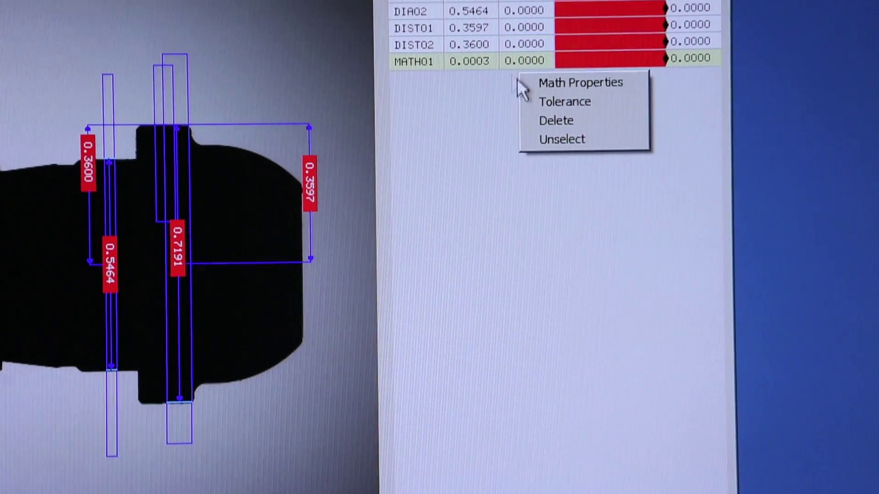
pyautogui.click(543, 176)
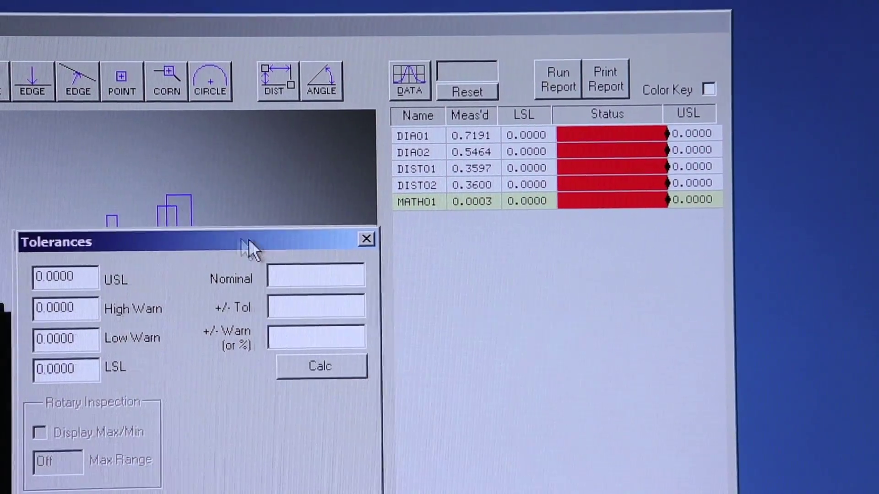
pyautogui.moveTo(249, 243); pyautogui.dragTo(474, 240)
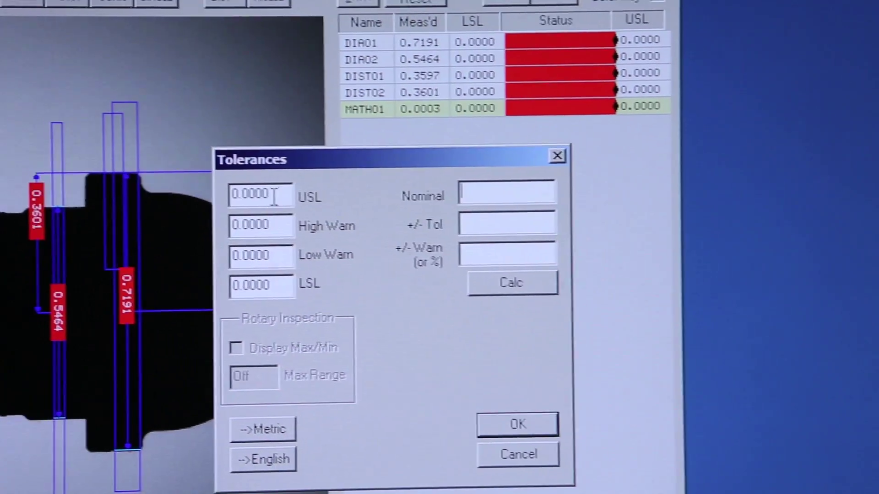
pyautogui.doubleClick(269, 272)
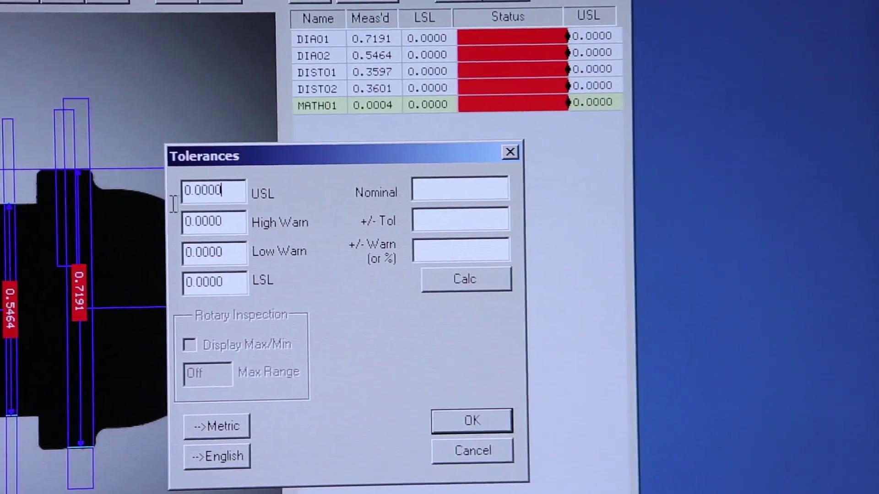
pyautogui.write('.')
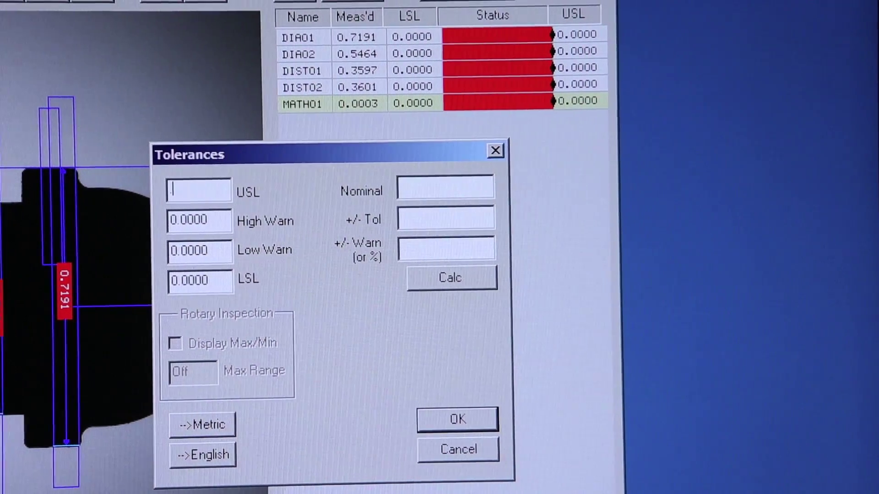
pyautogui.write('005')
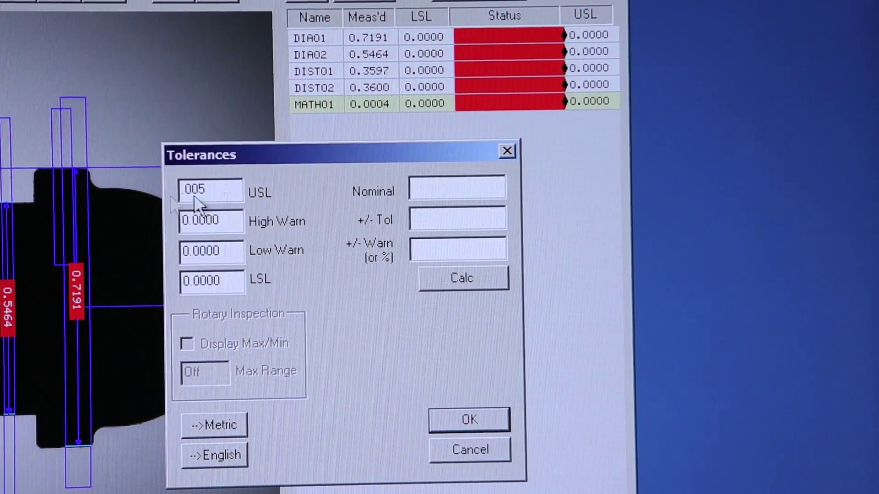
pyautogui.click(457, 420)
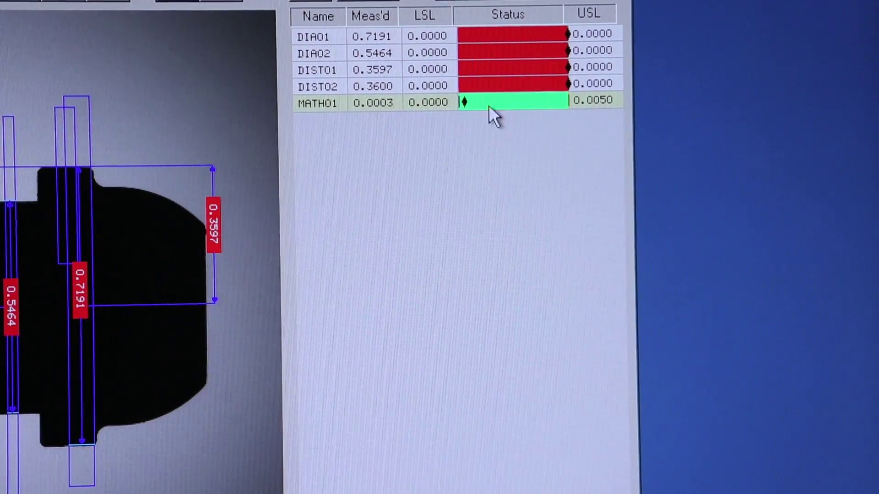